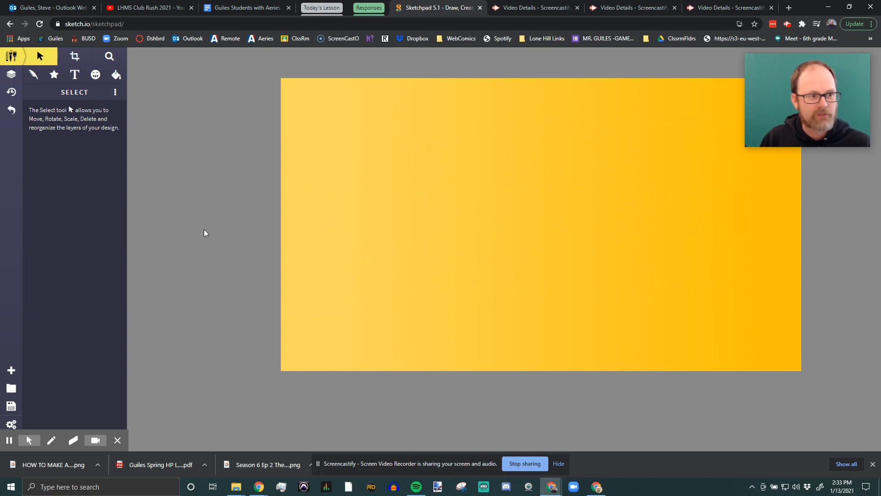
Step: Create a new blank document with a custom size of 1920 px wide by 1080 px high
left_click(11, 372)
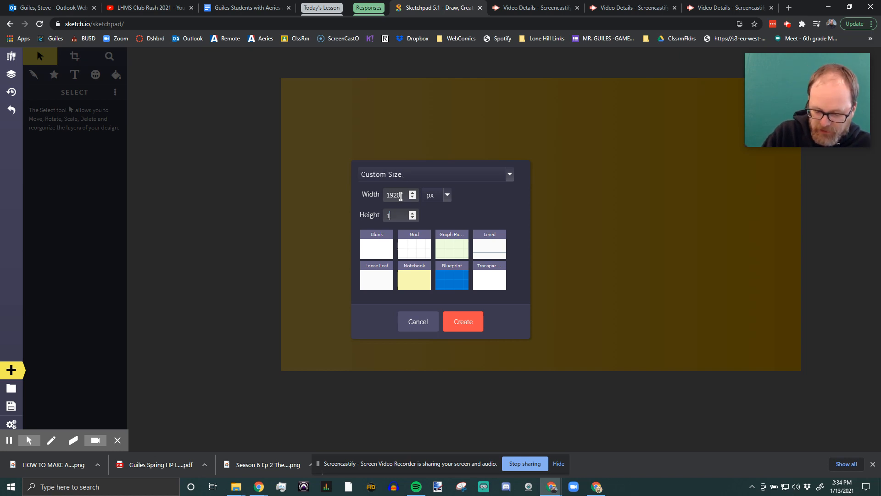
left_click(413, 219)
left_click(412, 219)
left_click(413, 218)
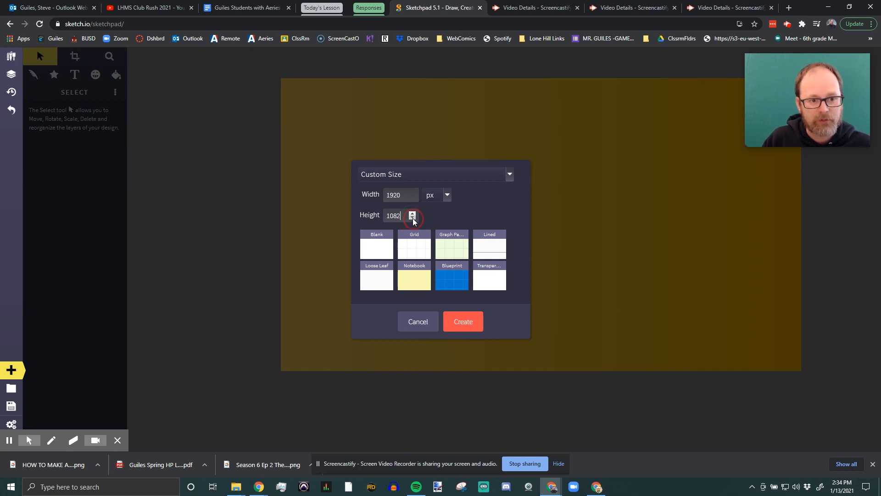
left_click(413, 219)
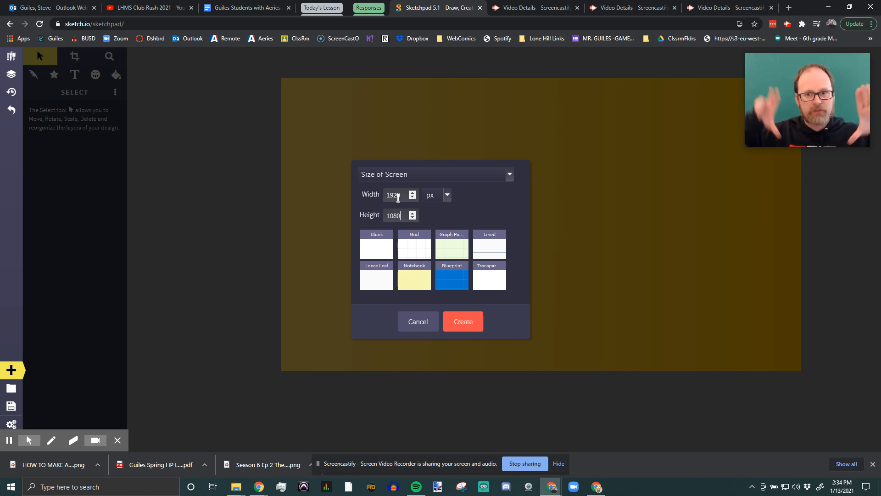
left_click(464, 324)
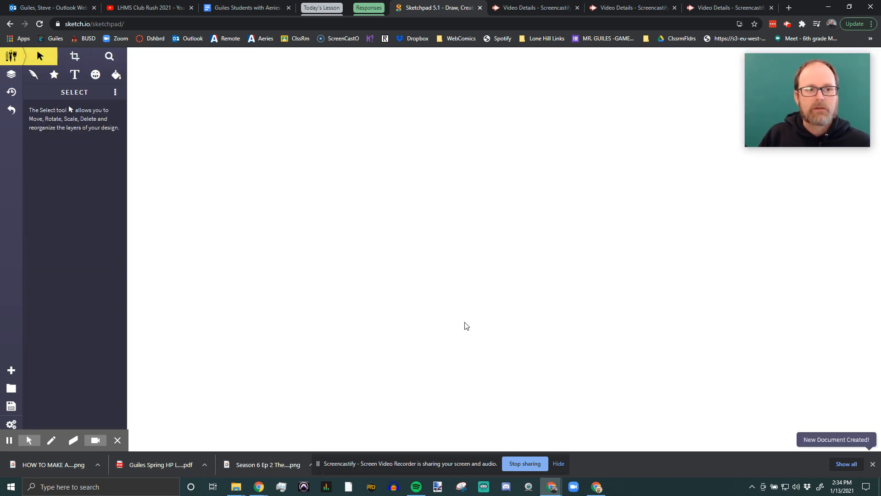
Step: Add the title text "HOW TO MAKE A THUMBNAIL FOR YOUTUBE" to the canvas and make its text box wider and shorter, keeping three lines
left_click(109, 56)
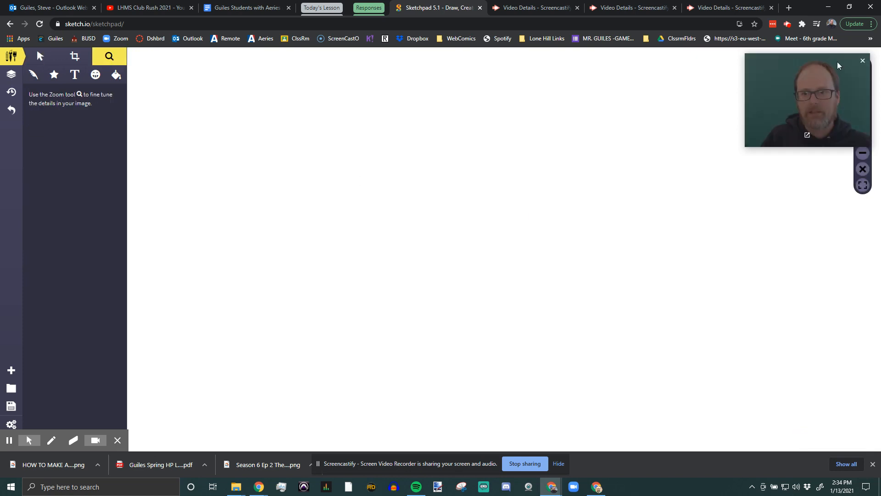
left_click_drag(837, 61, 804, 64)
left_click(862, 154)
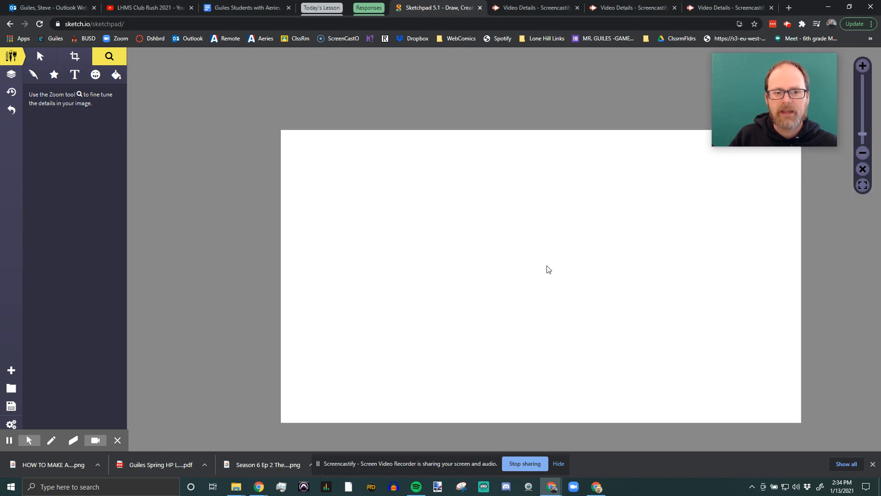
left_click(862, 154)
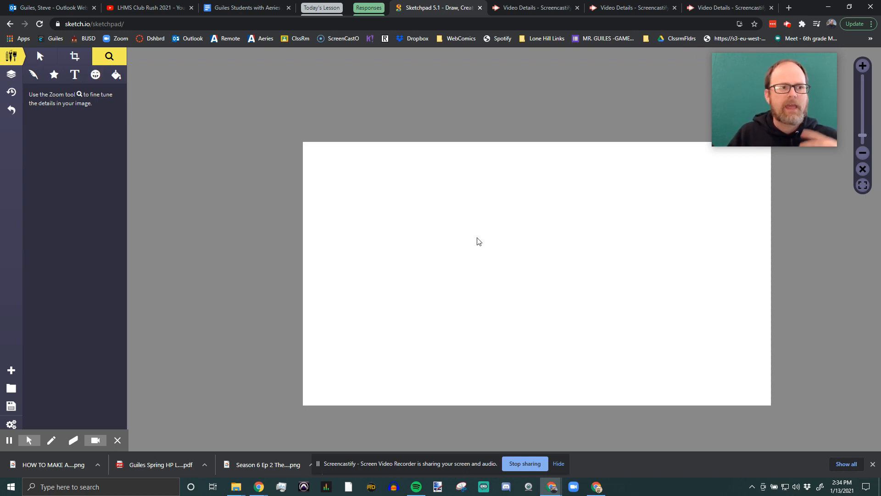
left_click(75, 76)
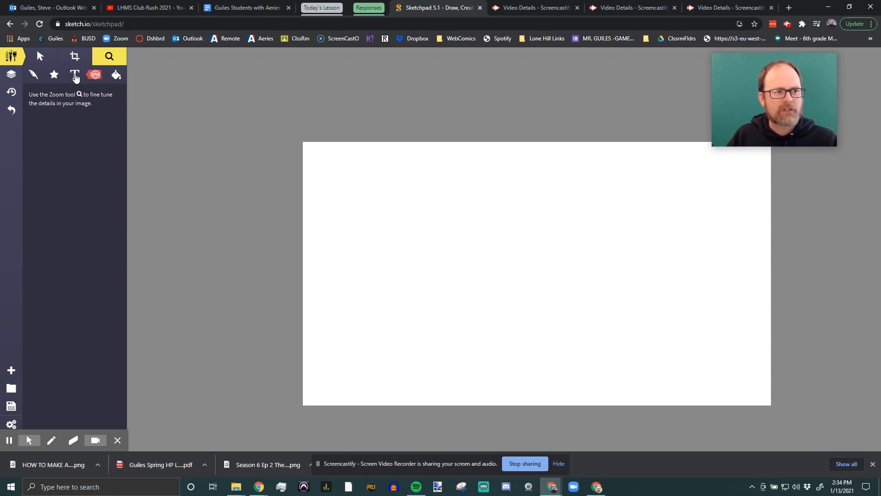
left_click(347, 205)
type("H")
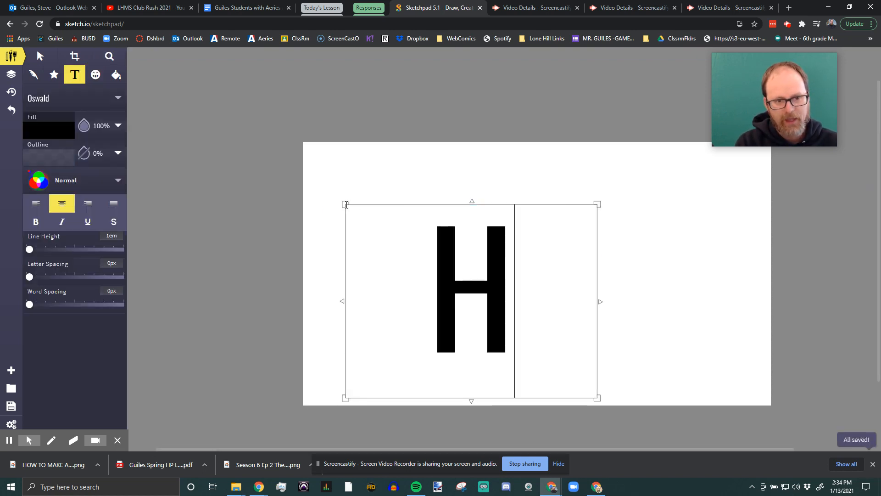
type("OW TO MAKE A")
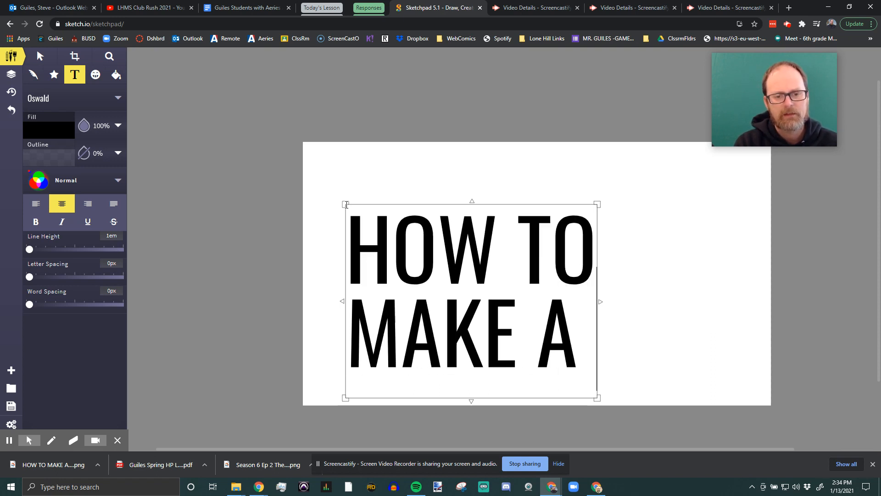
type(" THUMA")
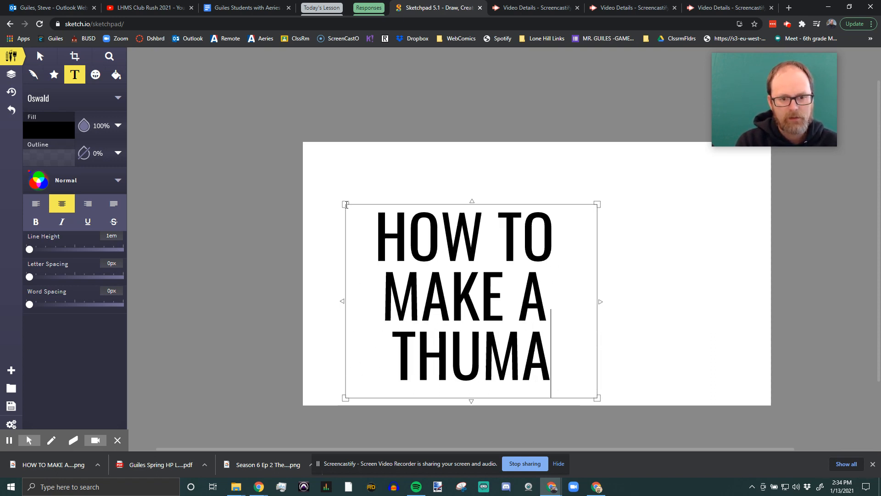
key("BackSpace")
type("BNAIL")
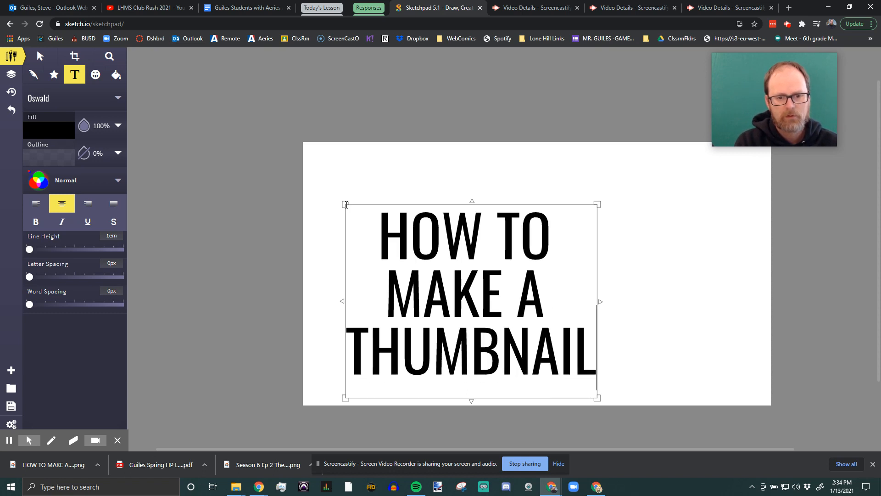
type(" FOR YOUTUBE")
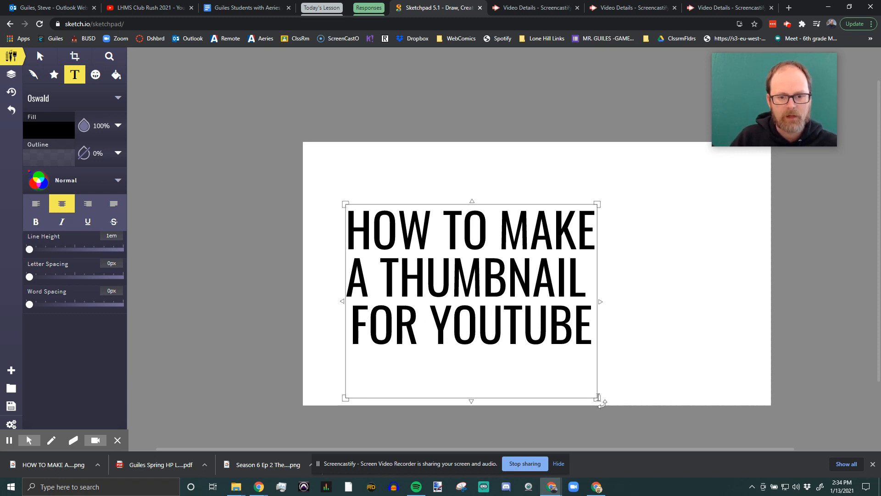
left_click_drag(598, 400, 625, 361)
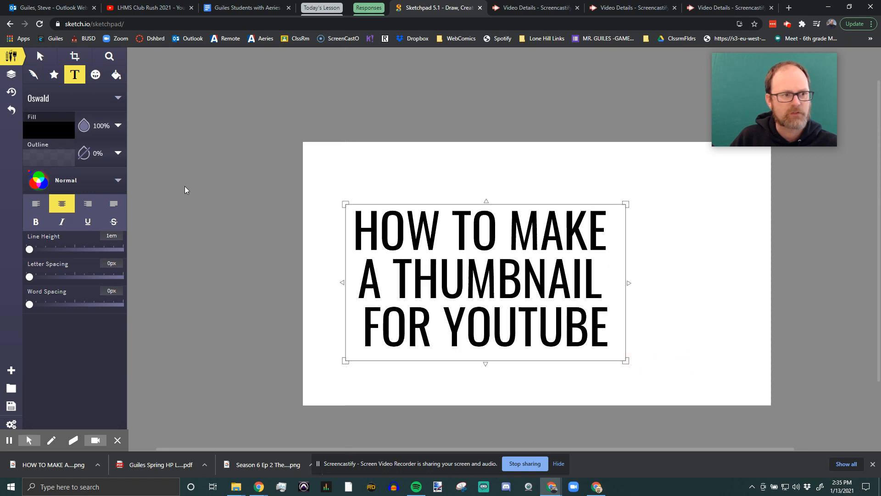
Step: Try the Open Sans font for the title and move the title text to the upper-left part of the canvas
left_click(117, 100)
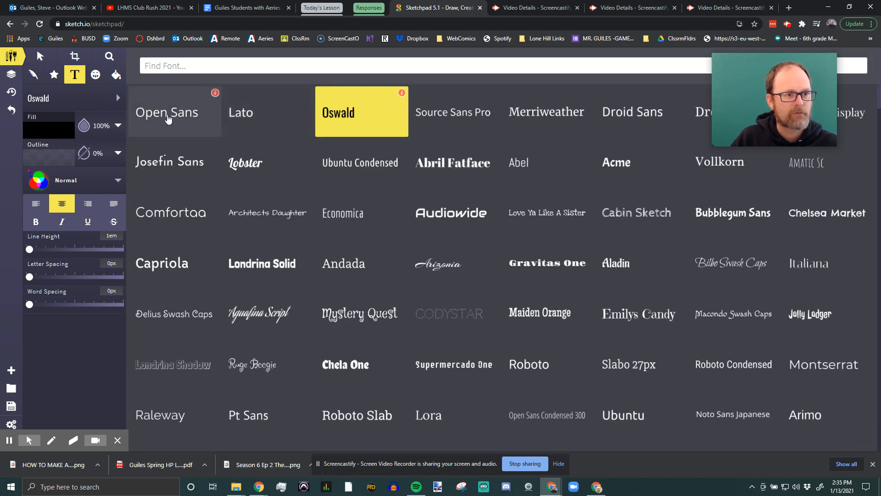
left_click(167, 116)
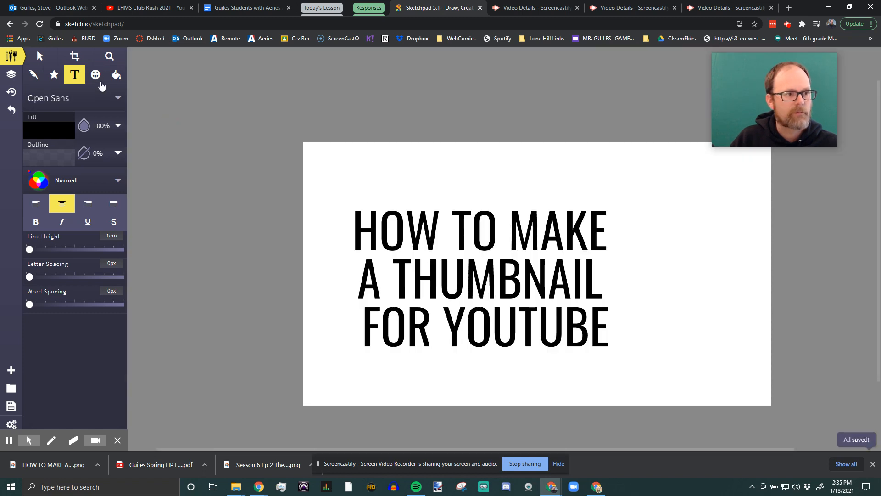
left_click(40, 57)
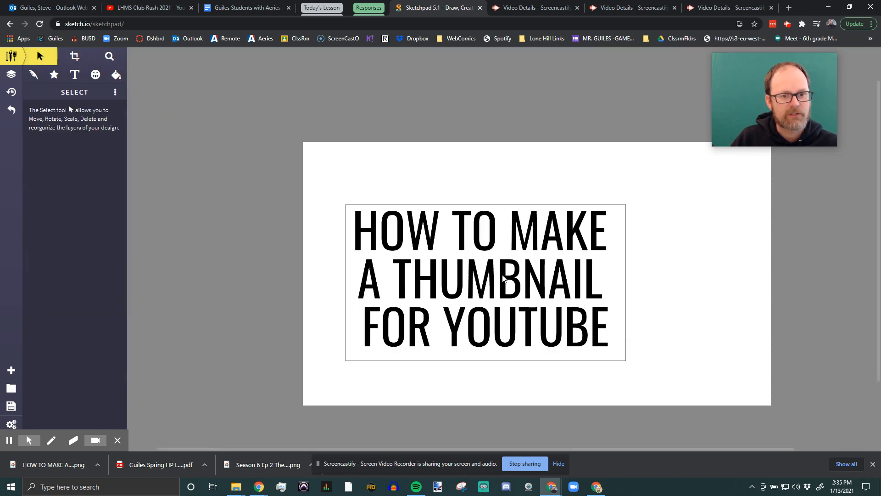
left_click_drag(501, 275, 472, 224)
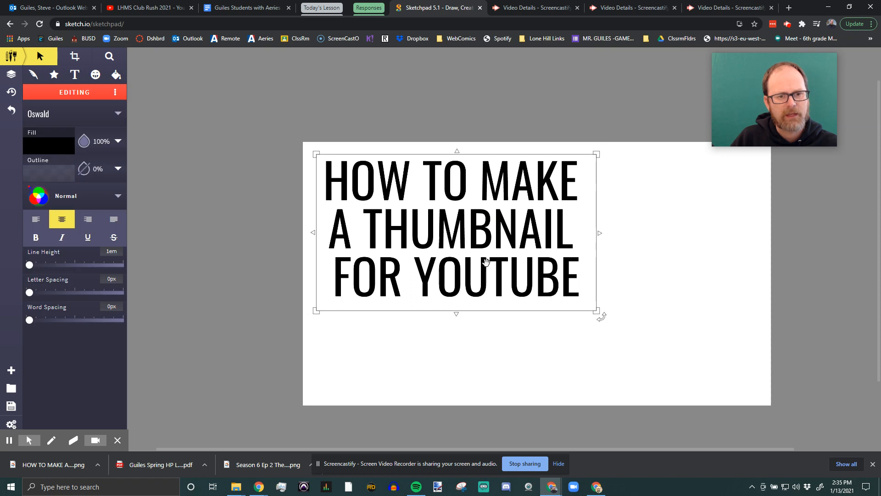
Step: Add the text "USING SKETCHPAD.IO" on one line below the title and fill it with red f80000
left_click(75, 76)
left_click(321, 328)
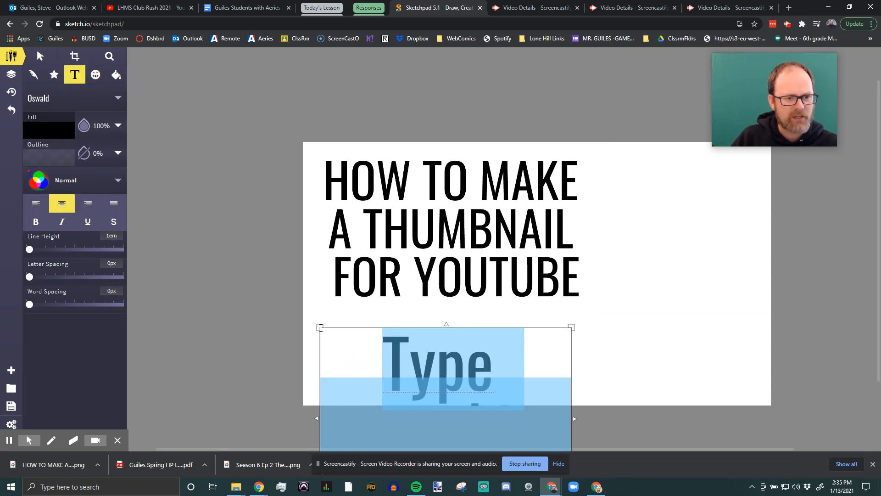
type("USING S")
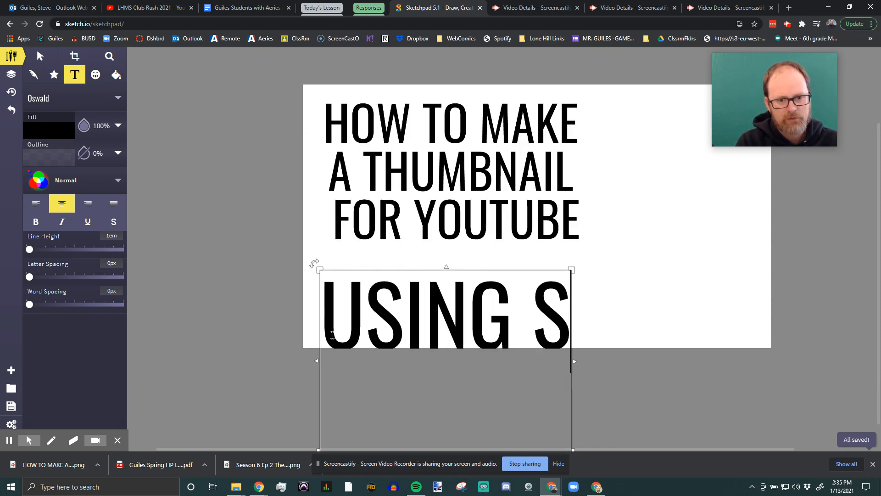
type("KETCHPAD")
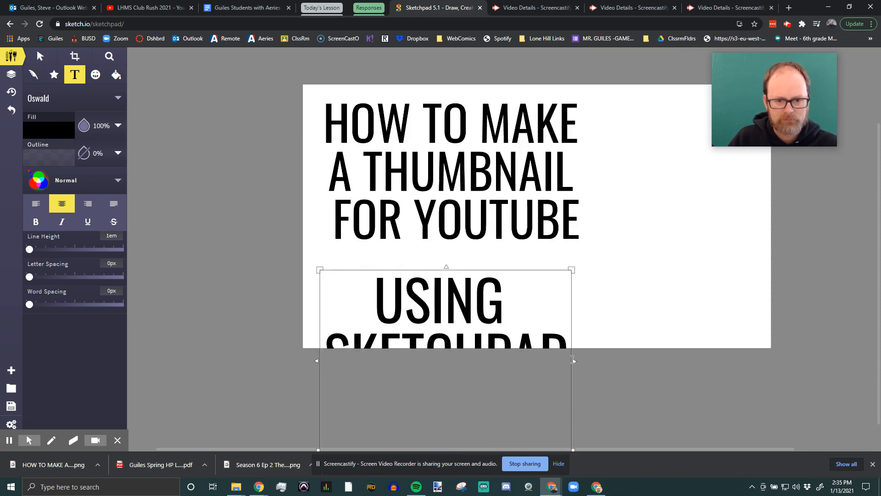
left_click_drag(573, 360, 745, 360)
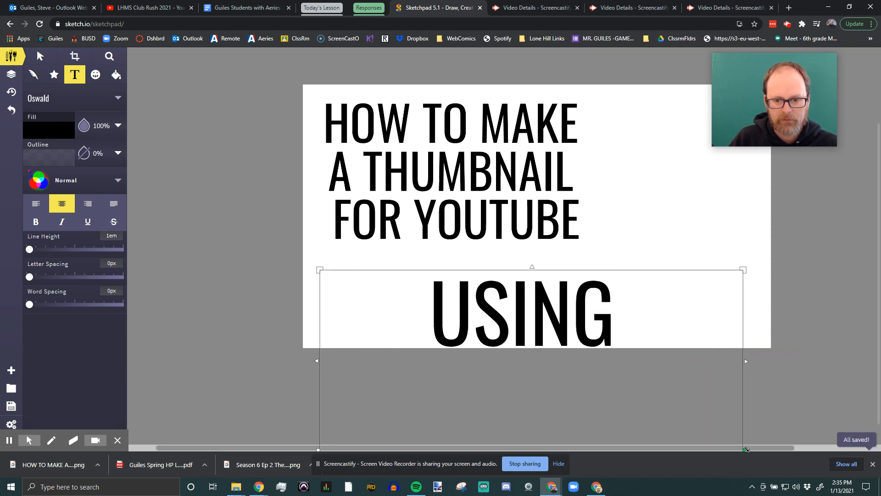
mouse_move(745, 449)
left_mouse_down()
mouse_move(710, 315)
mouse_move(645, 314)
mouse_move(618, 326)
mouse_move(703, 342)
mouse_move(738, 362)
left_mouse_up()
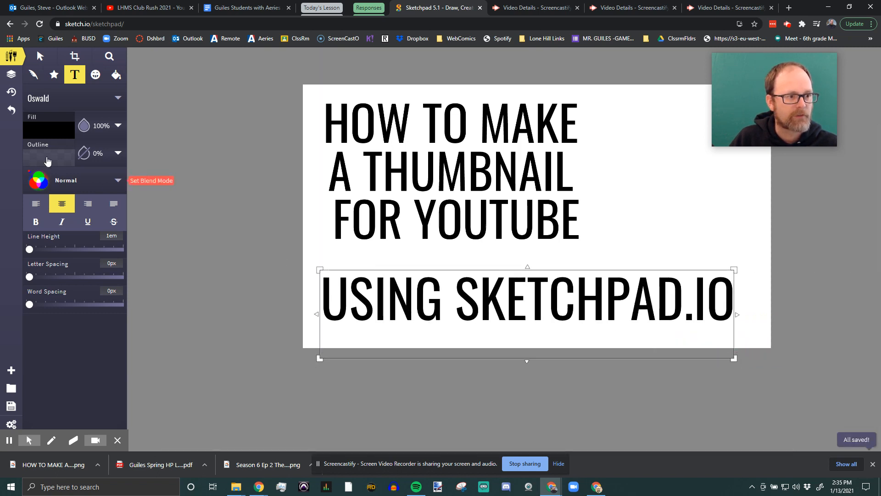
left_click(54, 137)
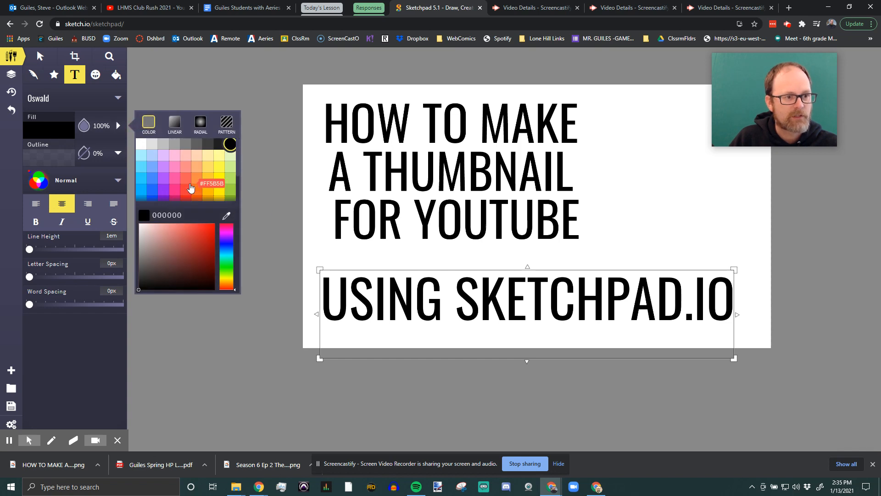
left_click_drag(204, 235, 215, 225)
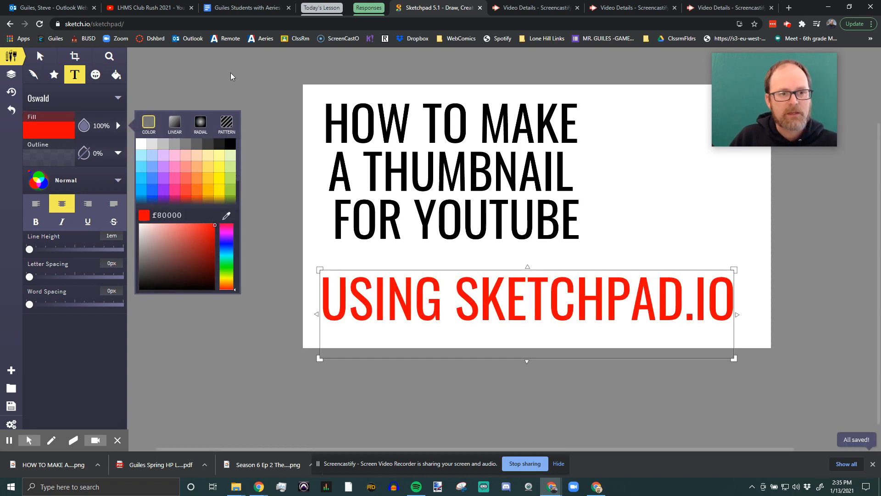
Step: Centre the red text line on the canvas and move the black title to sit centred directly above it
left_click(41, 56)
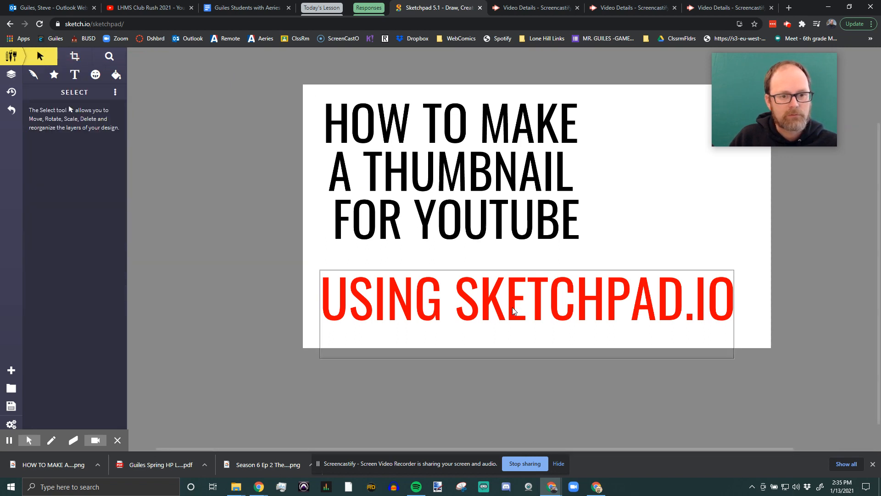
mouse_move(512, 307)
left_mouse_down()
mouse_move(516, 286)
mouse_move(519, 306)
left_mouse_up()
left_click_drag(455, 195, 534, 242)
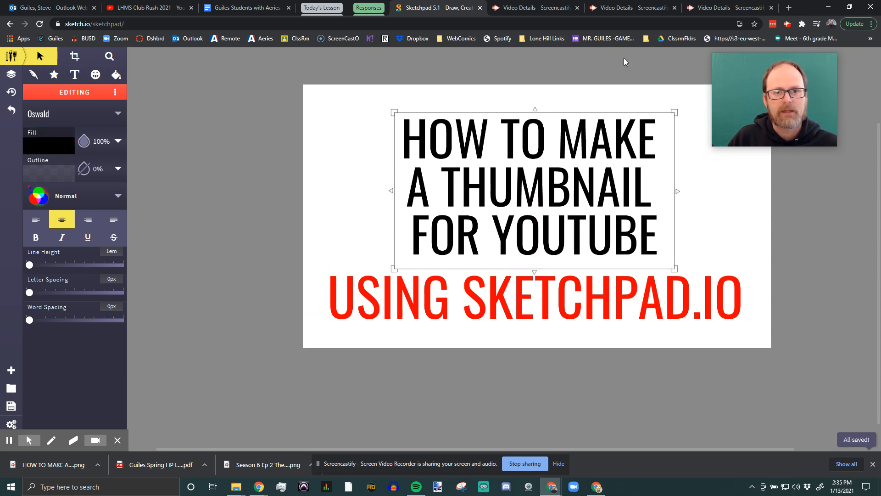
Step: In a new browser tab, search Google Images for "YOUTUBE LOGO PNG" and copy the plain red play-button logo from the first result
left_click(789, 7)
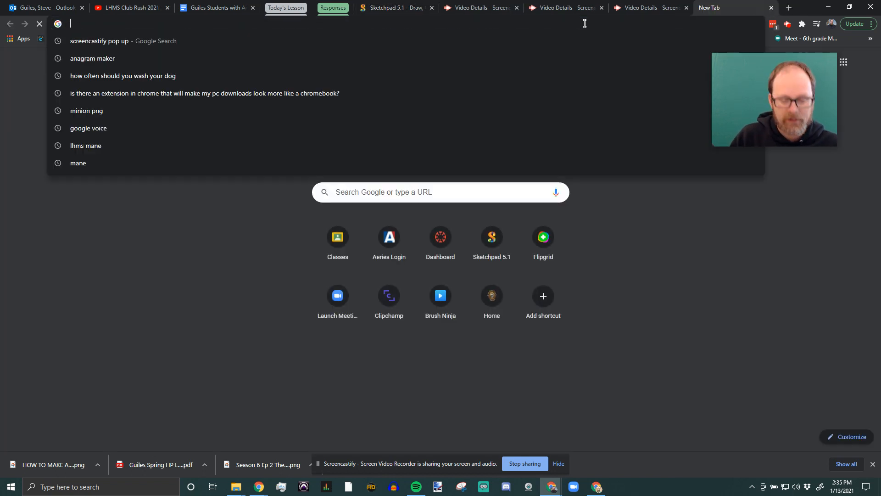
type("YOUTUBE")
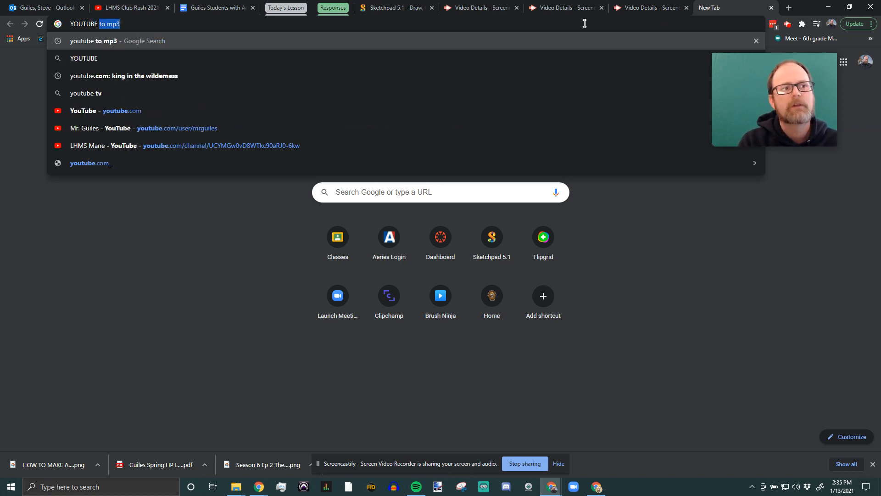
type(" LOGO PNG")
key("Return")
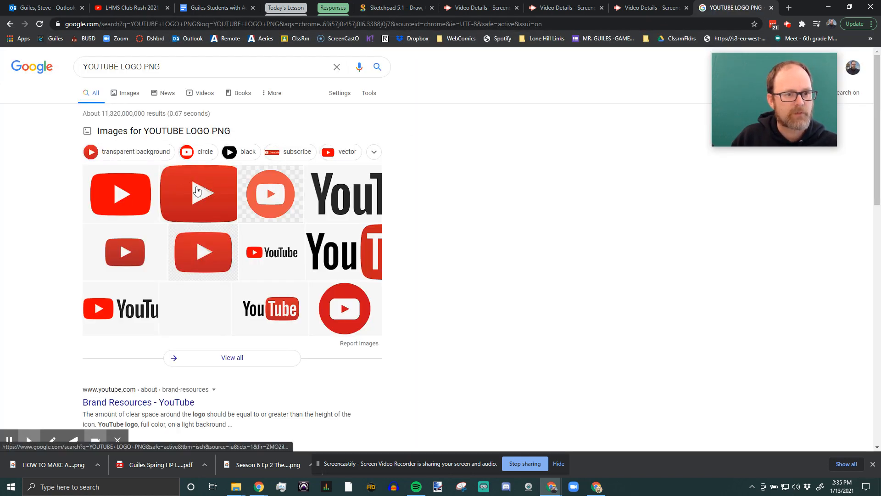
left_click(126, 93)
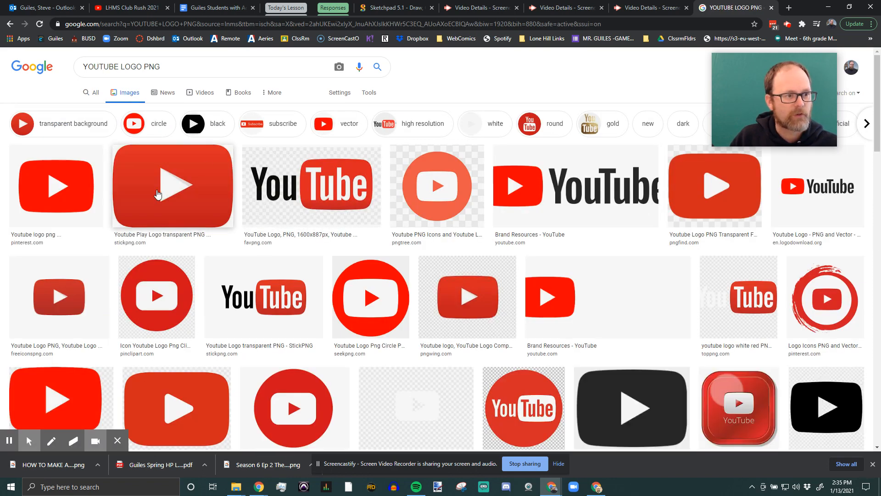
left_click(76, 194)
right_click(602, 263)
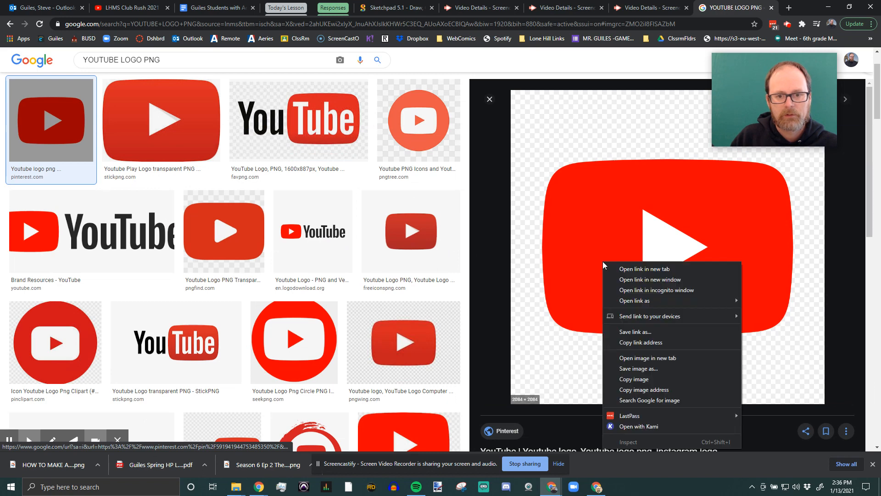
left_click(636, 379)
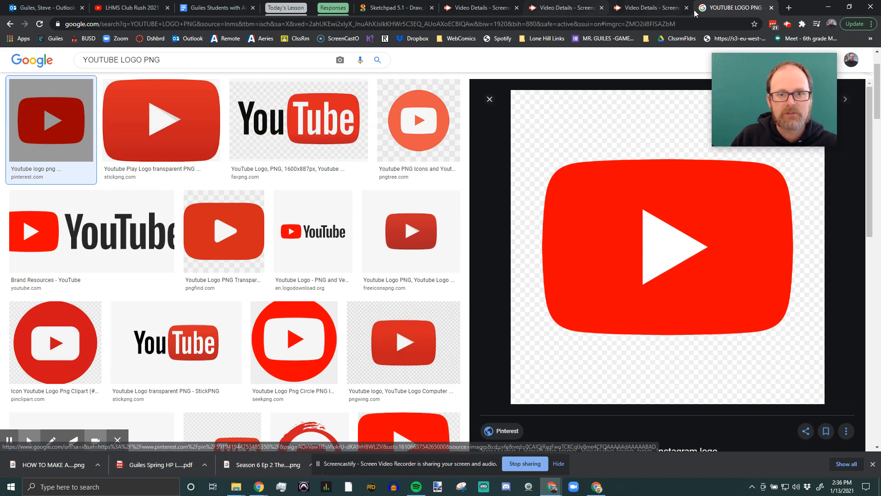
Step: Switch back to Sketchpad, paste the copied YouTube logo and place it over the left part of the title
left_click(388, 9)
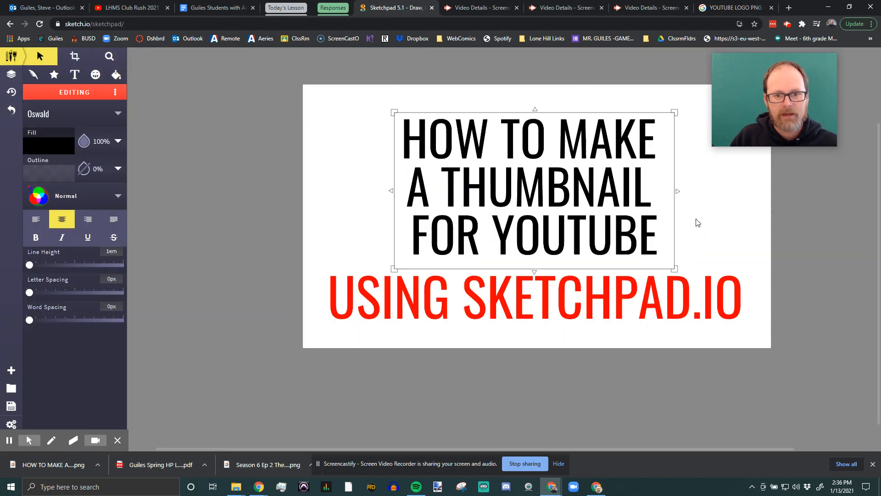
key("ctrl+v")
left_click_drag(582, 312, 373, 162)
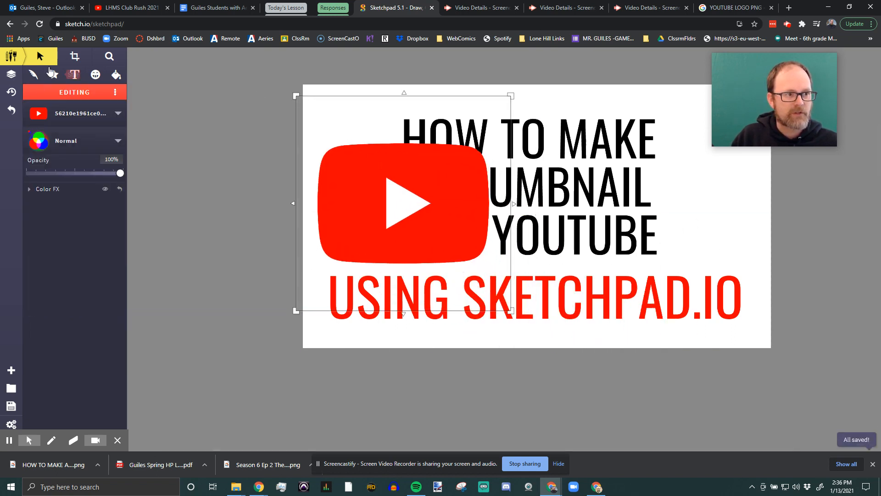
Step: Shrink the YouTube logo to fit beside the black title and place it just left of the word "THUMBNAIL" line
left_click_drag(296, 95, 377, 181)
left_click_drag(410, 229, 348, 186)
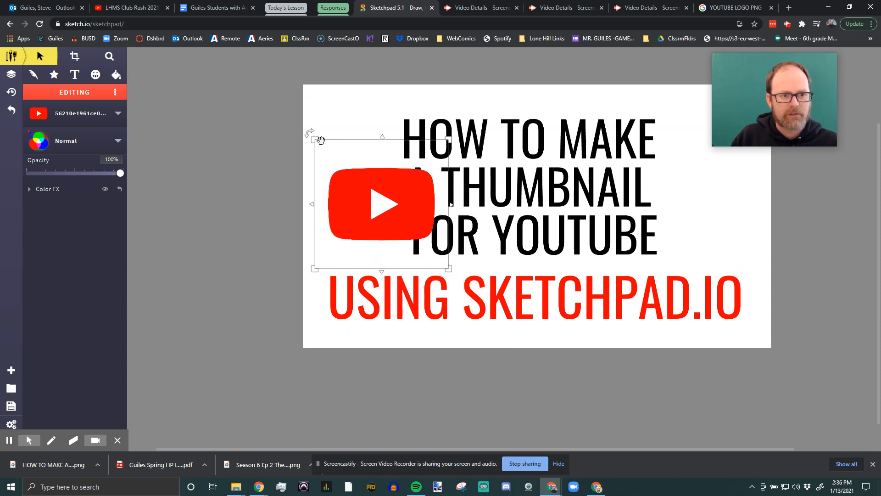
left_click_drag(314, 139, 362, 181)
left_click_drag(397, 225, 353, 198)
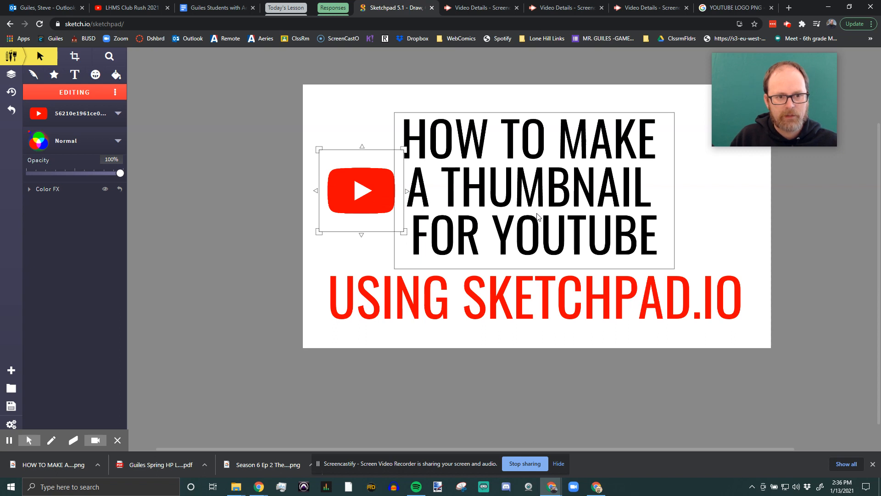
left_click(719, 228)
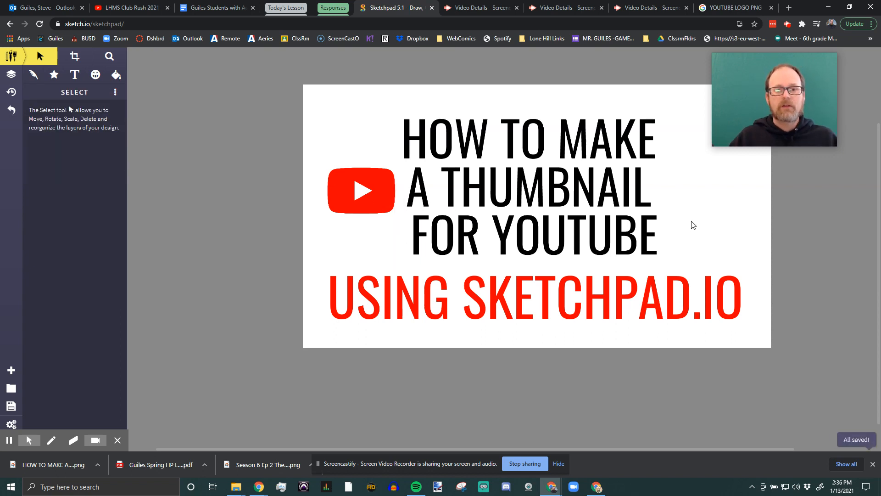
Step: Shift the black title right to line up with the red line's right end, and move the YouTube logo slightly right into the gap
left_click_drag(506, 160, 565, 165)
left_click_drag(349, 199, 385, 197)
left_click(364, 133)
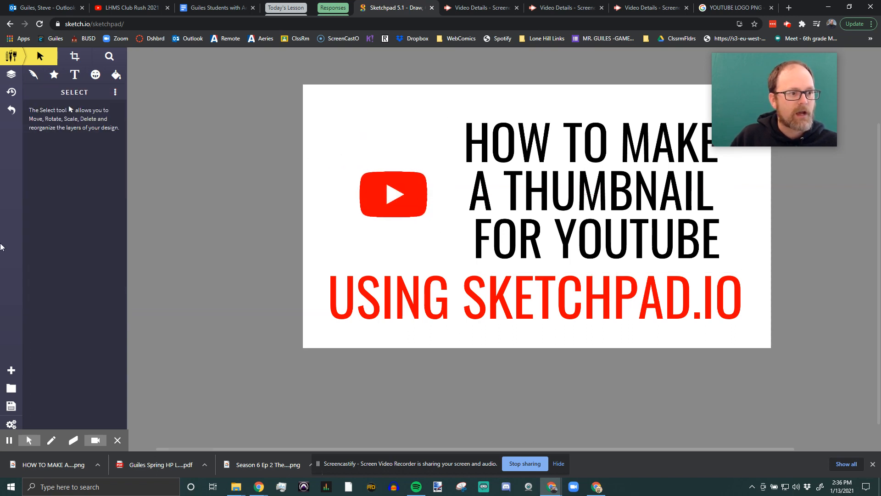
Step: Save the thumbnail as a PNG image on the Desktop, named "hOW TO MAKE THUMBNAIL RED BLACK WHITE"
left_click(12, 407)
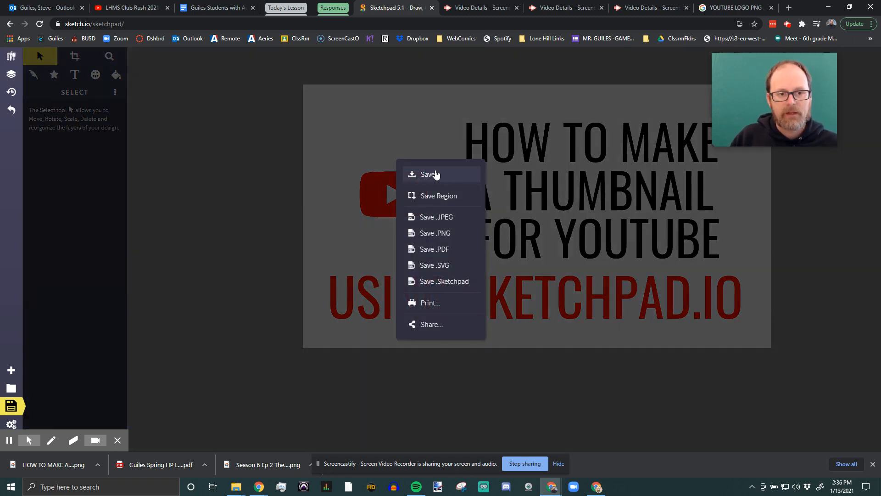
left_click(441, 233)
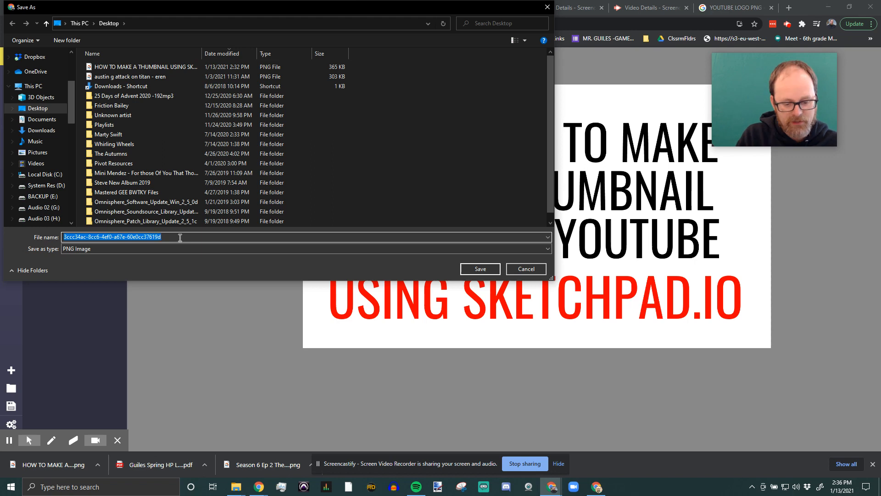
type("hOW TO MAKE TH")
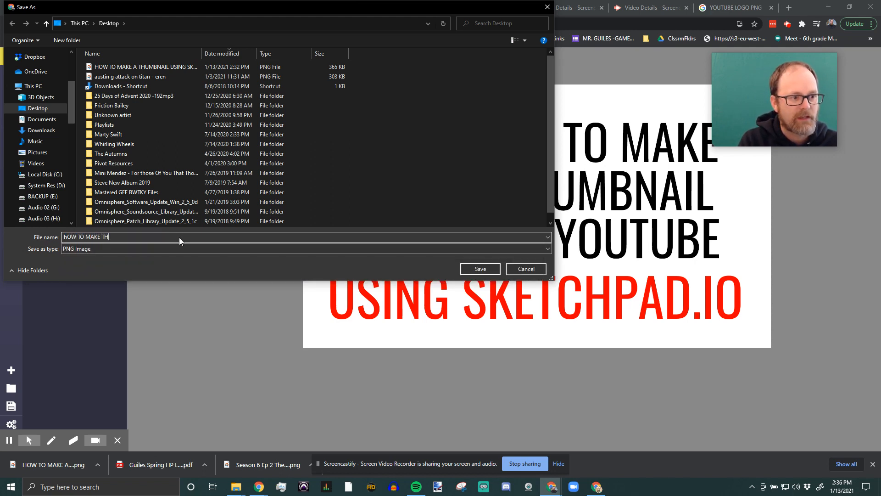
type("UMBNAI")
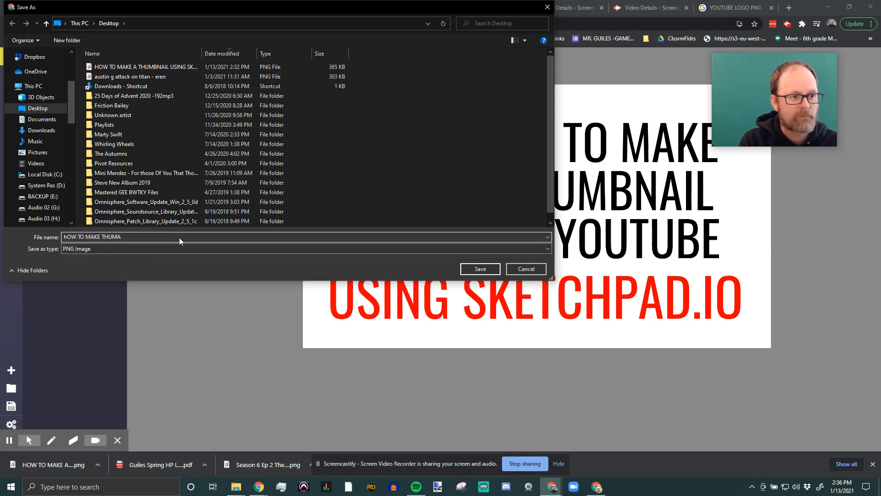
type("L")
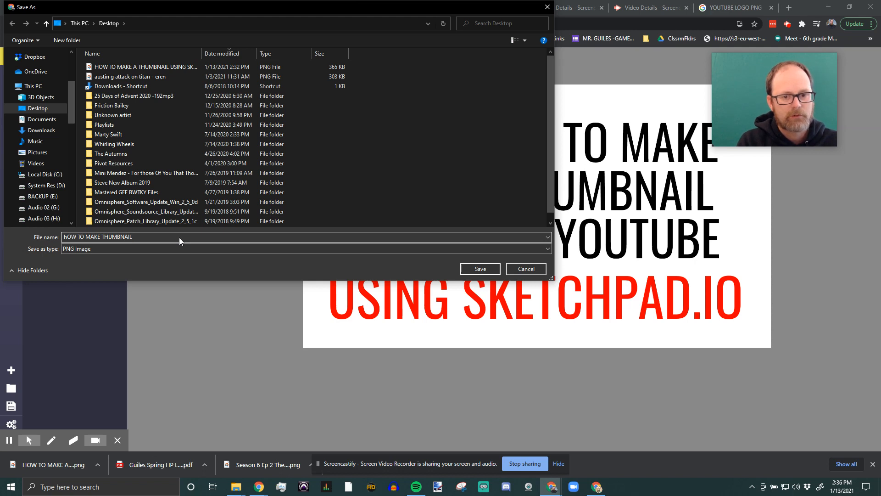
type(" RED BLACK ")
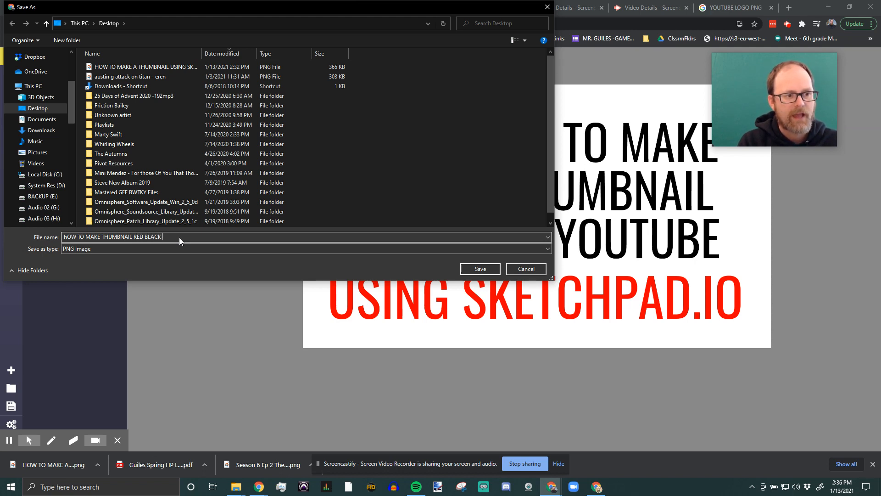
type("WHITE")
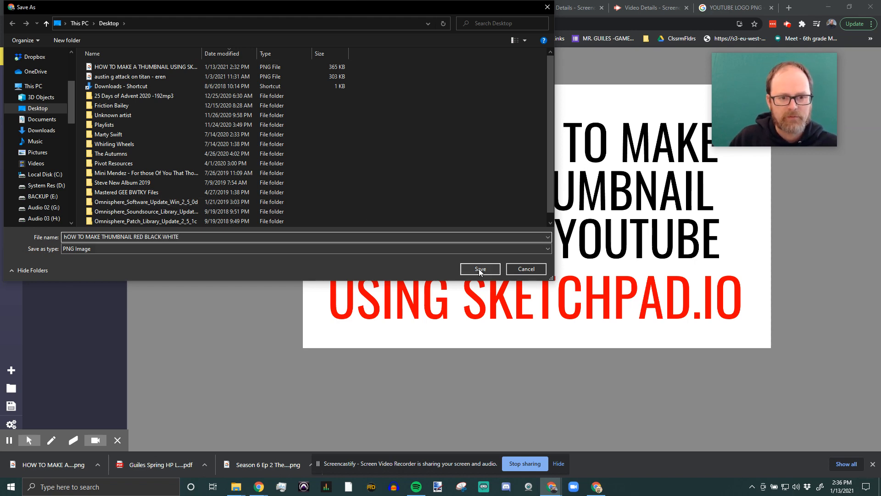
left_click(480, 269)
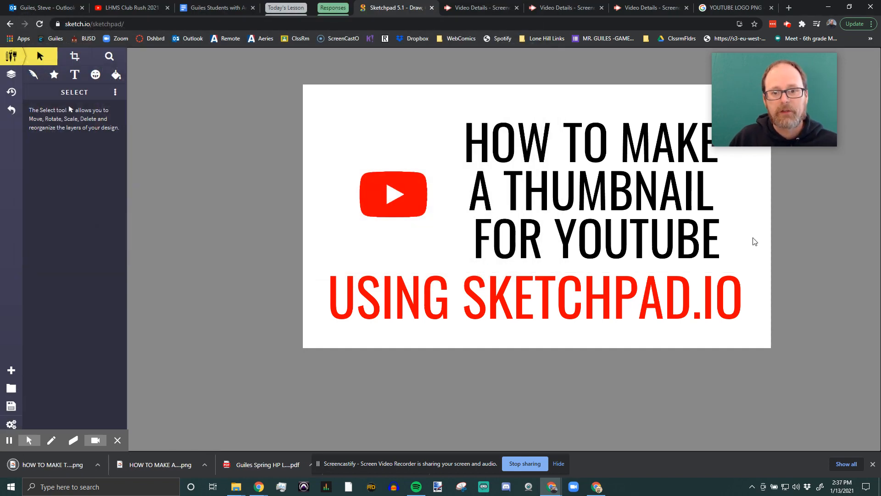
left_click_drag(737, 118, 434, 149)
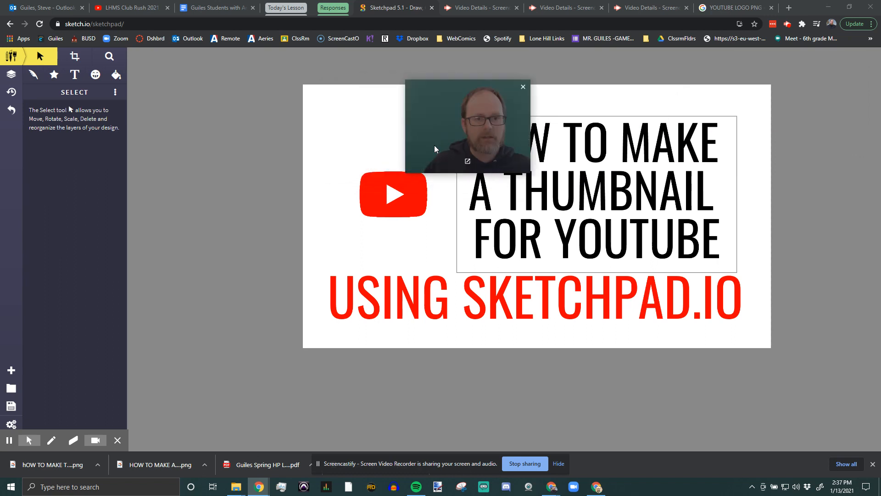
left_click_drag(529, 171, 701, 321)
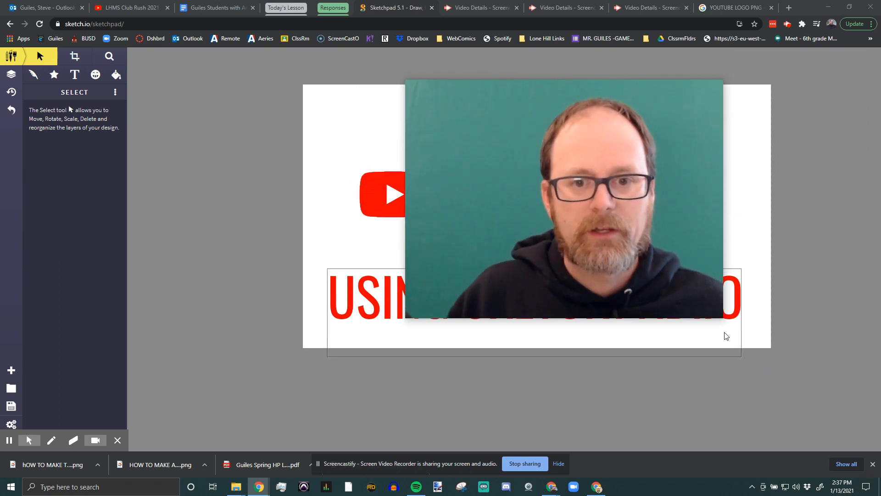
left_click_drag(672, 277, 650, 267)
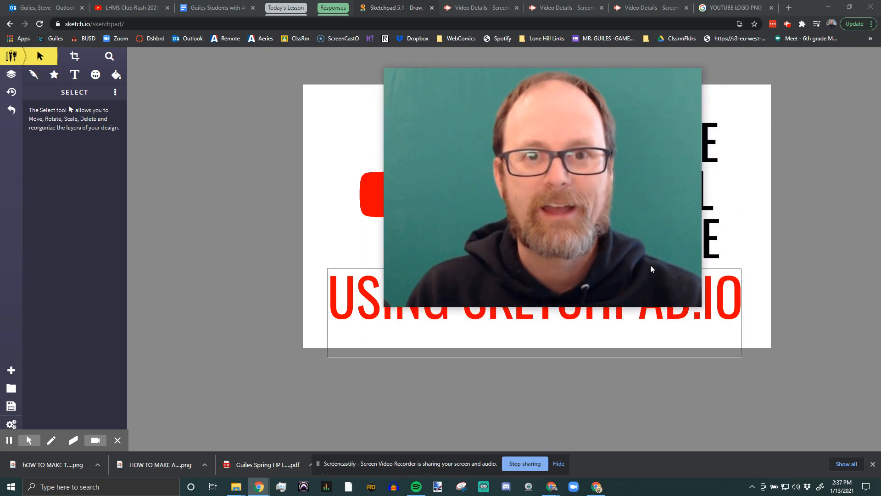